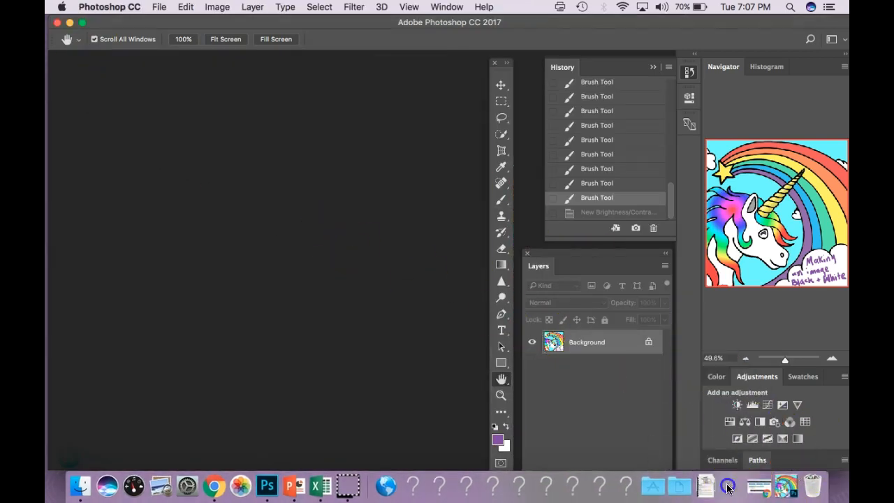
# Open the photo IMG_5751 (1).JPG in Photoshop and duplicate its background layer.
pyautogui.click(727, 486)
pyautogui.moveTo(436, 199); pyautogui.dragTo(241, 74)
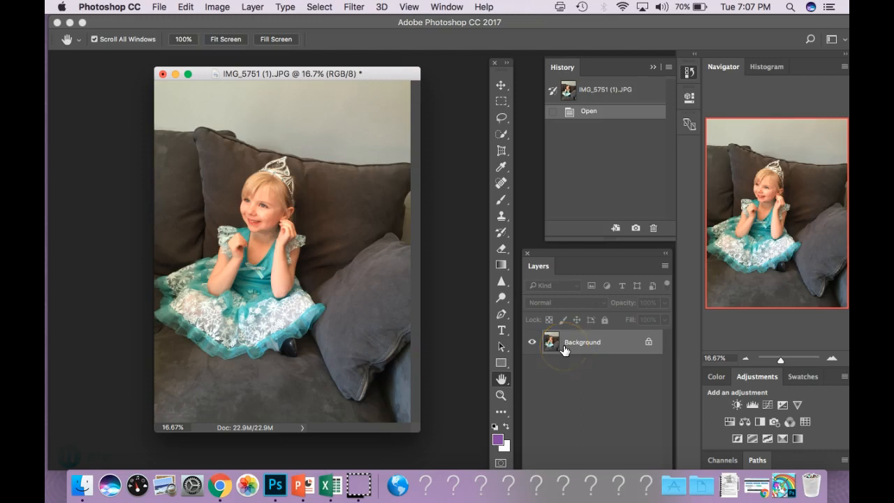
pyautogui.press('super+j')
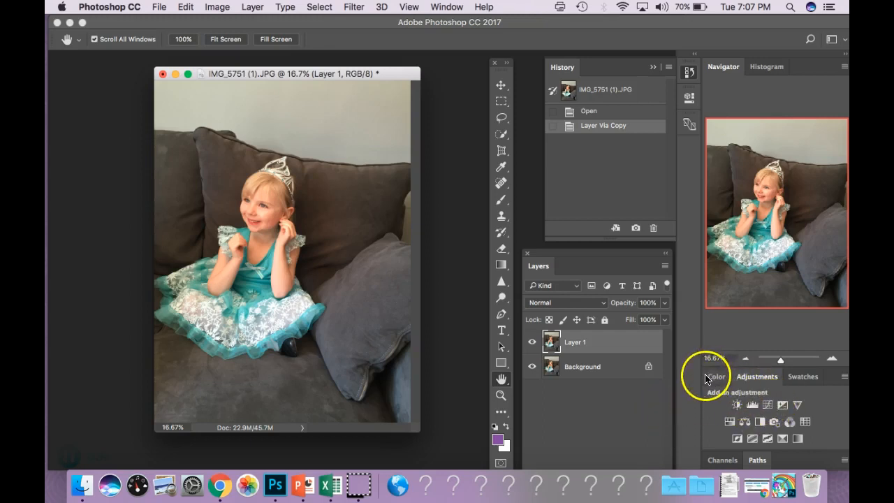
# Add a Black & White adjustment layer and set Reds 0, Yellows 27, Greens 23, Cyans 23, Blues 4, Magentas 82.
pyautogui.click(761, 423)
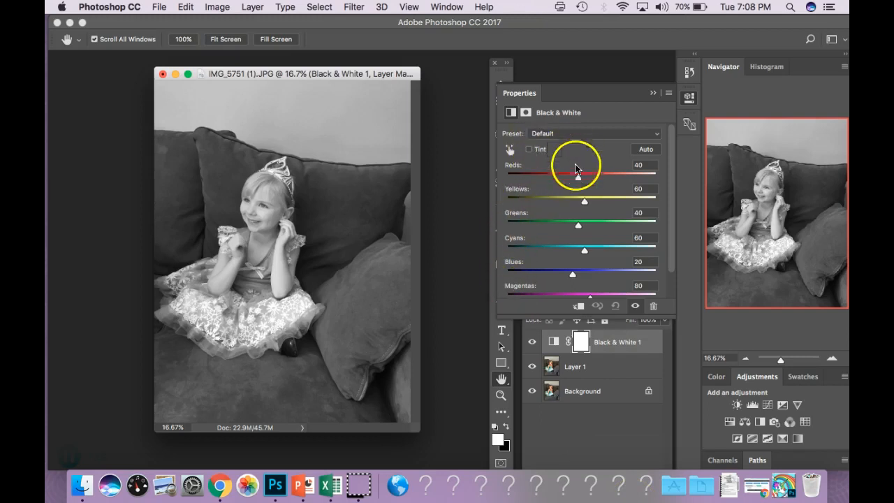
pyautogui.moveTo(575, 179); pyautogui.dragTo(575, 208)
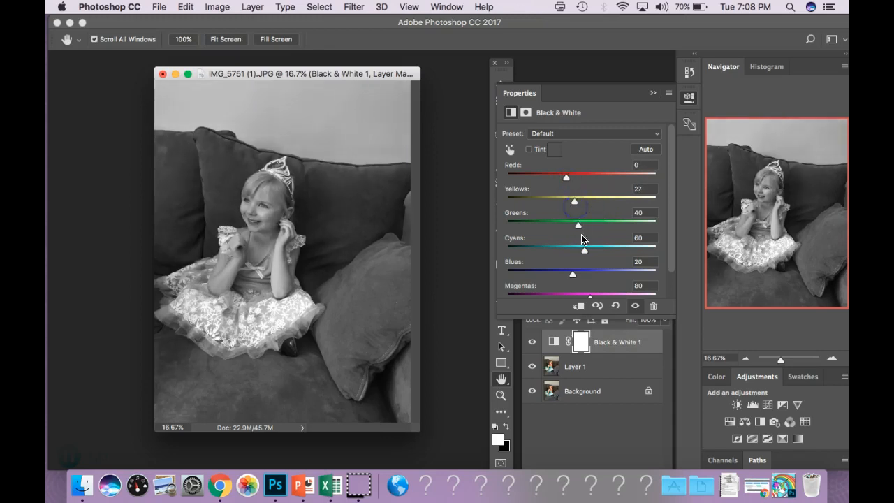
pyautogui.moveTo(589, 229); pyautogui.dragTo(592, 300)
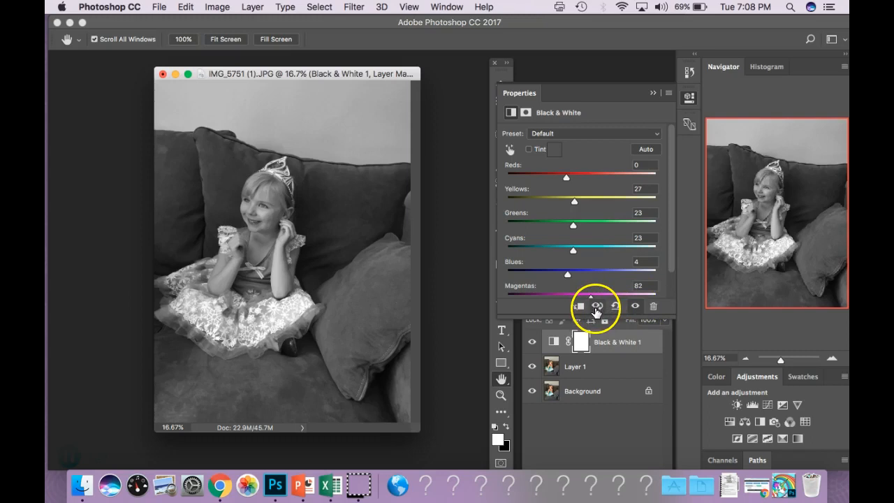
# Toggle the Black & White adjustment's previous-state view to compare it with the original.
pyautogui.click(596, 307)
pyautogui.click(596, 308)
pyautogui.click(596, 308)
pyautogui.click(596, 308)
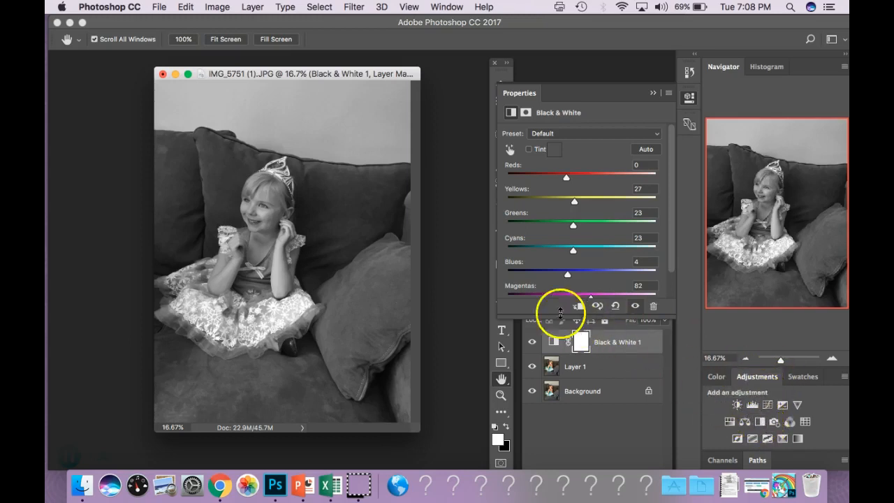
# Hide the Black & White layer and add a monochrome Channel Mixer adjustment above Layer 1.
pyautogui.click(533, 345)
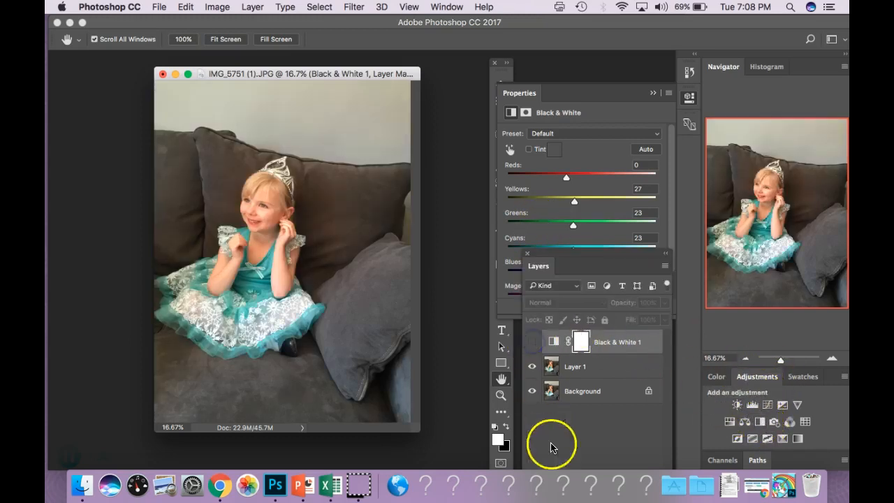
pyautogui.click(579, 371)
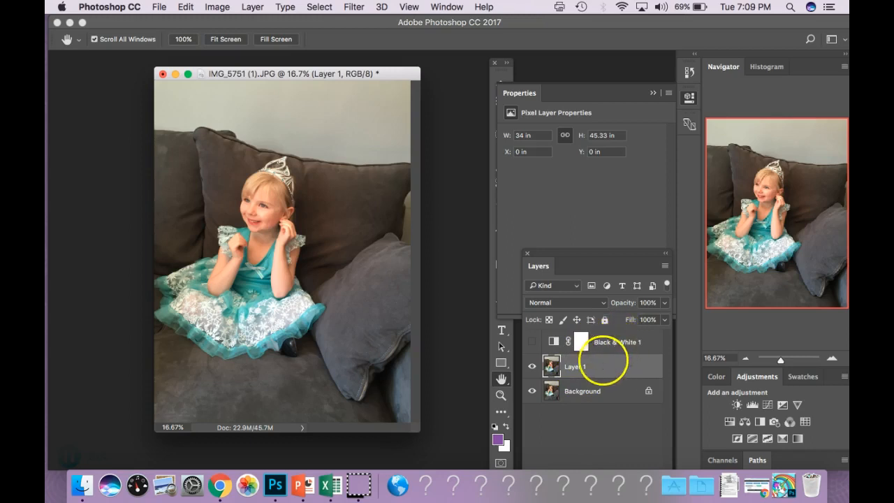
pyautogui.click(790, 422)
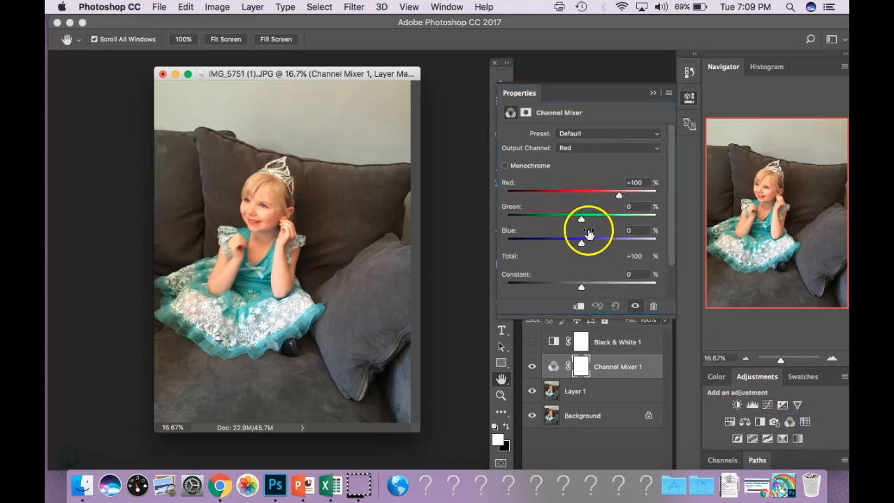
pyautogui.click(505, 166)
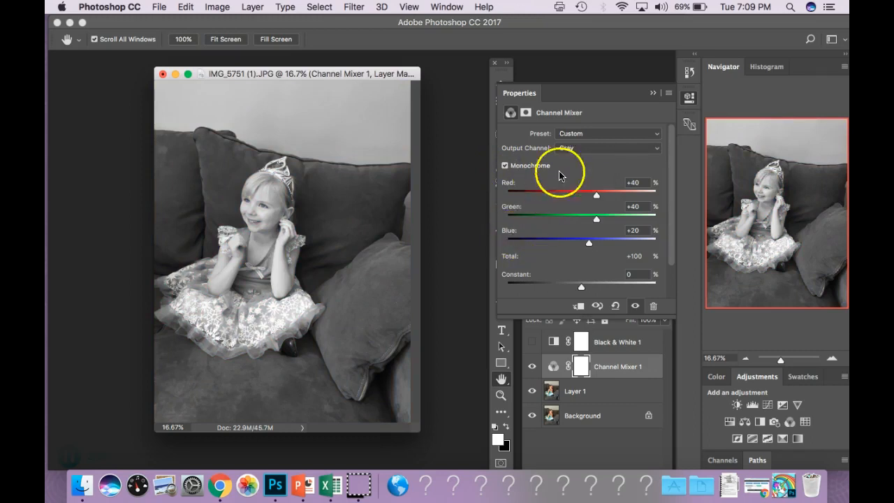
# Preview the Channel Mixer presets Infrared, Blue, Green, Orange and Red filter in turn.
pyautogui.click(569, 151)
pyautogui.click(570, 150)
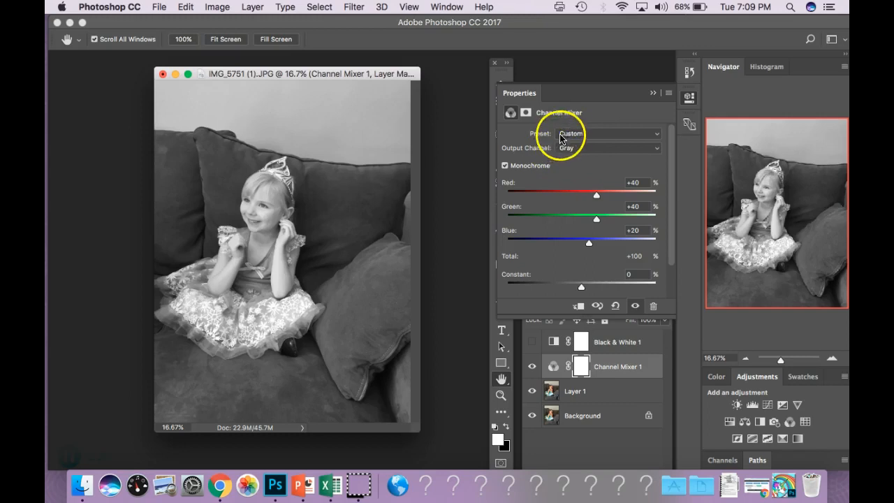
pyautogui.click(569, 135)
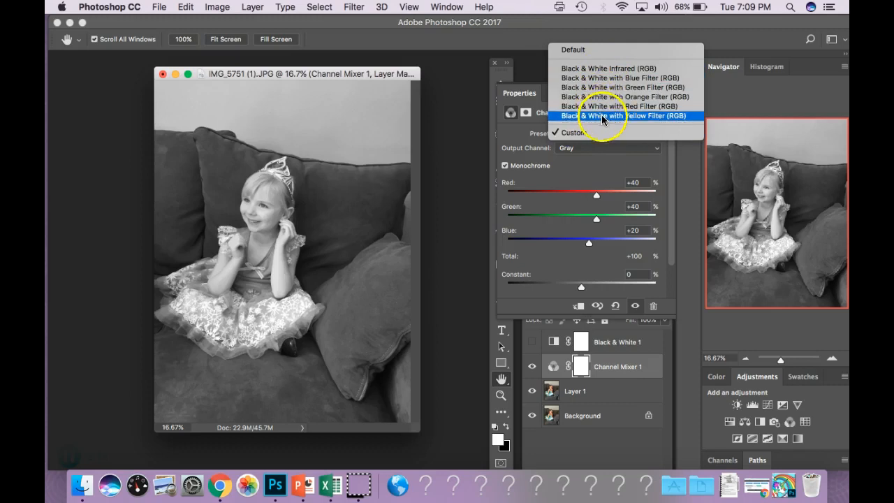
pyautogui.click(612, 72)
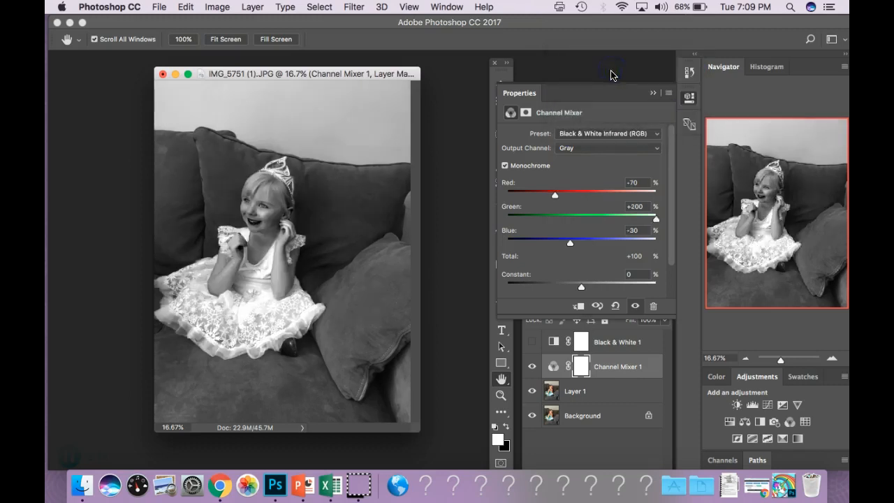
pyautogui.click(599, 134)
pyautogui.click(599, 143)
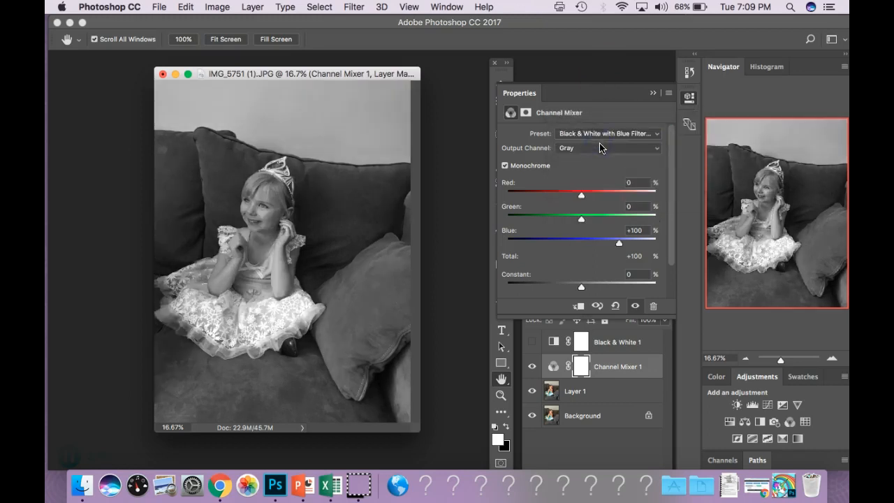
pyautogui.click(600, 134)
pyautogui.click(599, 143)
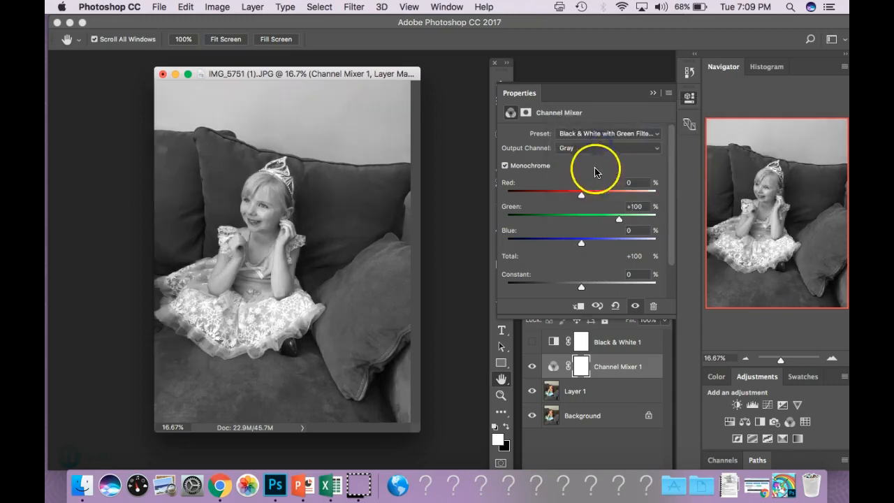
pyautogui.click(599, 134)
pyautogui.click(599, 143)
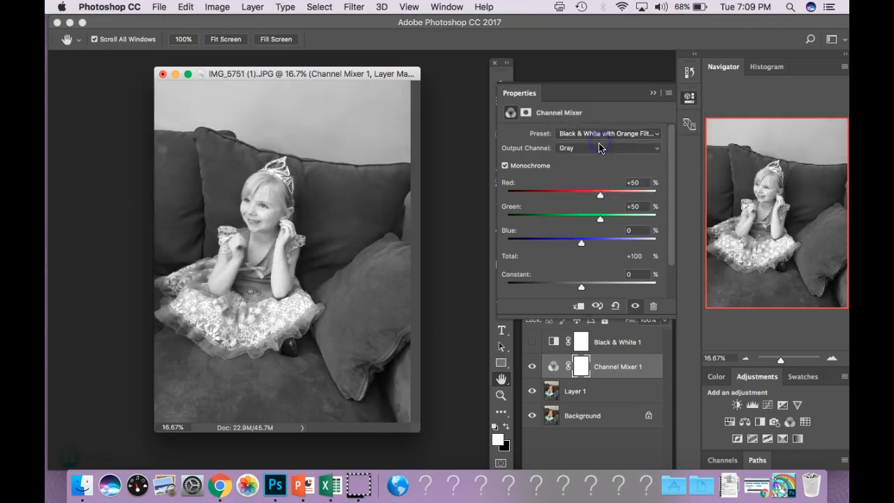
pyautogui.click(599, 134)
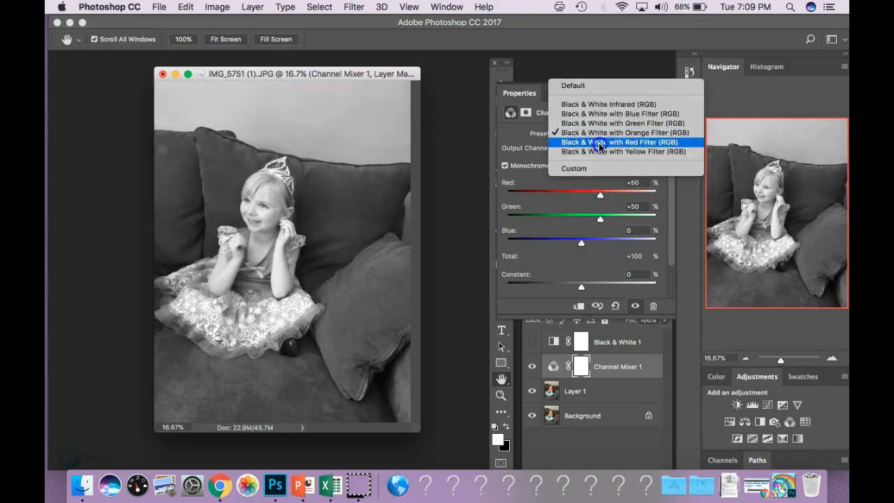
pyautogui.click(599, 143)
# Apply the Black & White with Yellow Filter (RGB) preset and set the Constant to -8.
pyautogui.click(595, 133)
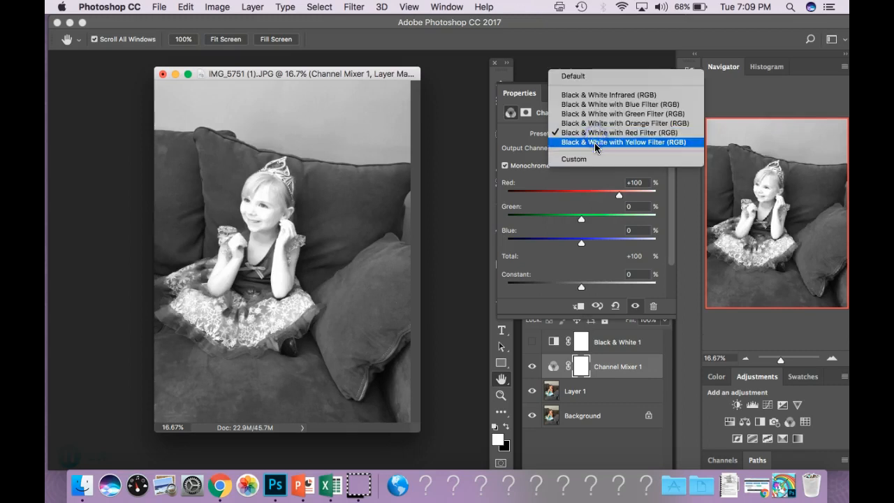
pyautogui.click(594, 143)
pyautogui.click(598, 308)
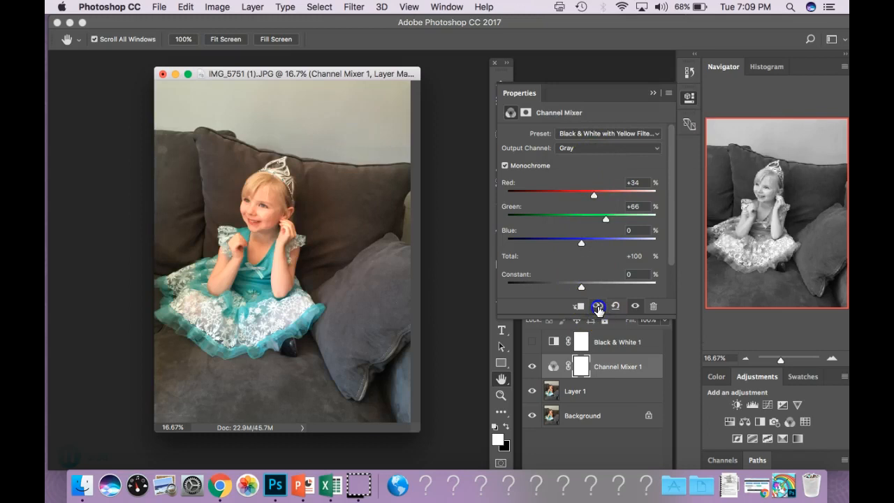
pyautogui.click(572, 148)
pyautogui.click(576, 136)
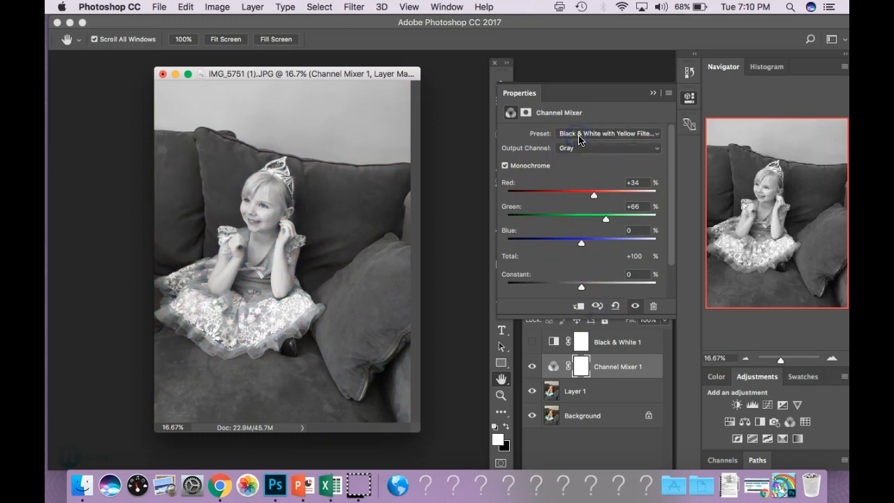
pyautogui.click(579, 136)
pyautogui.click(577, 151)
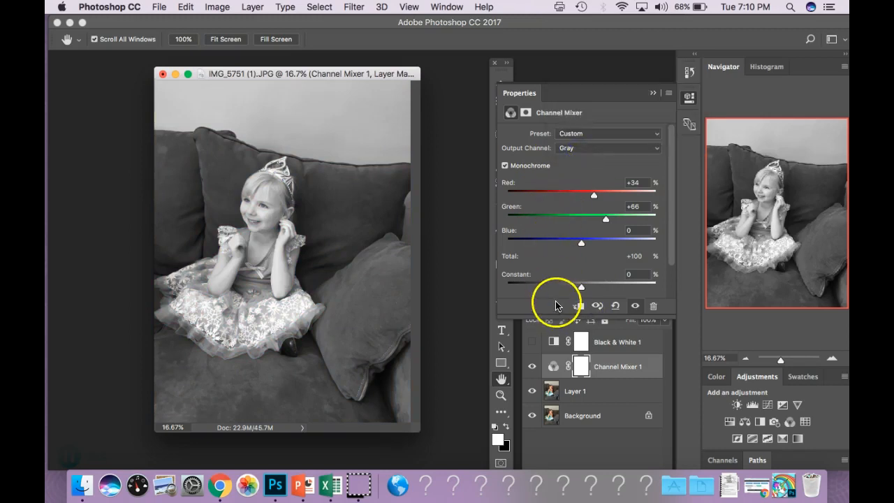
pyautogui.moveTo(584, 292); pyautogui.dragTo(576, 292)
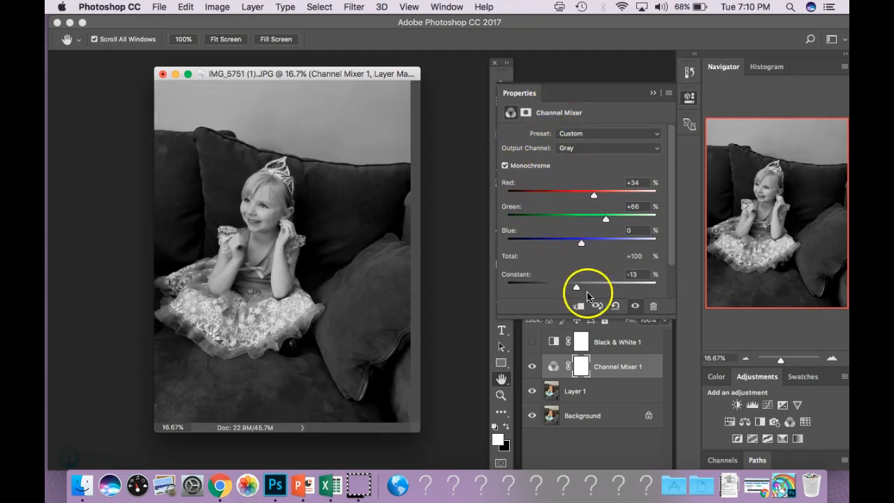
pyautogui.moveTo(579, 289); pyautogui.dragTo(580, 292)
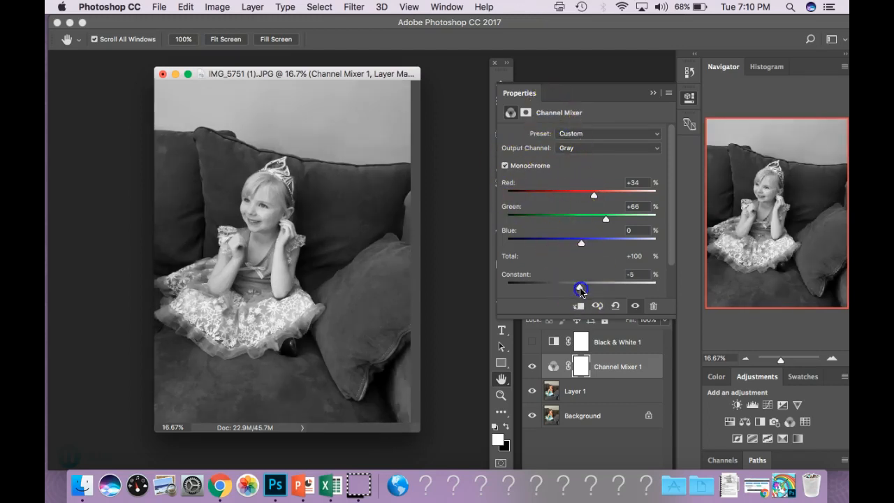
# Hide the Channel Mixer layer and add a Hue/Saturation adjustment on Layer 1 with Saturation -100 and Lightness -1.
pyautogui.click(533, 366)
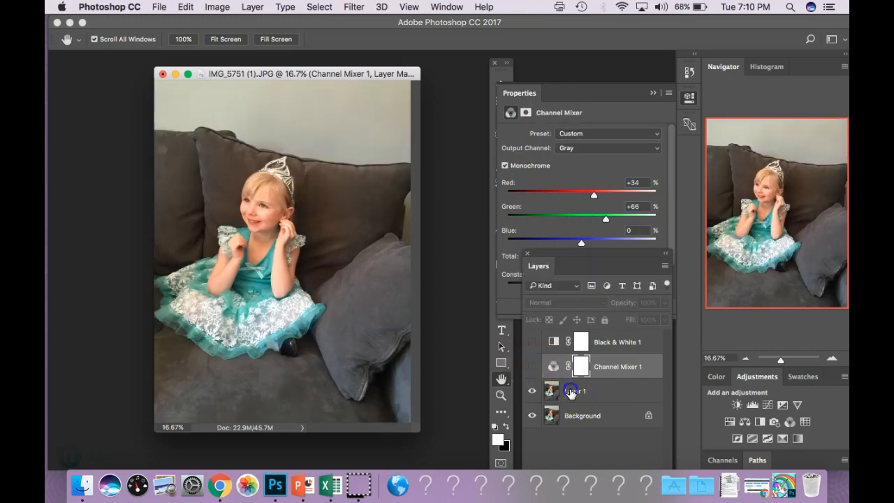
pyautogui.click(563, 393)
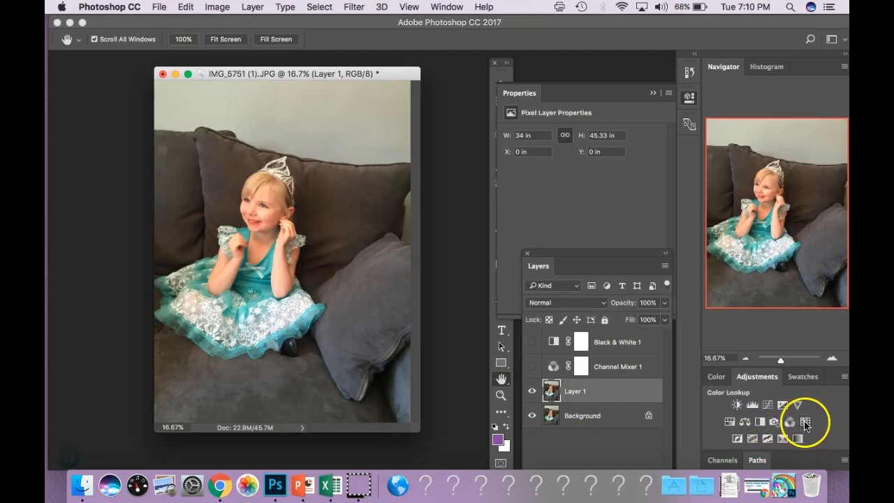
pyautogui.click(730, 422)
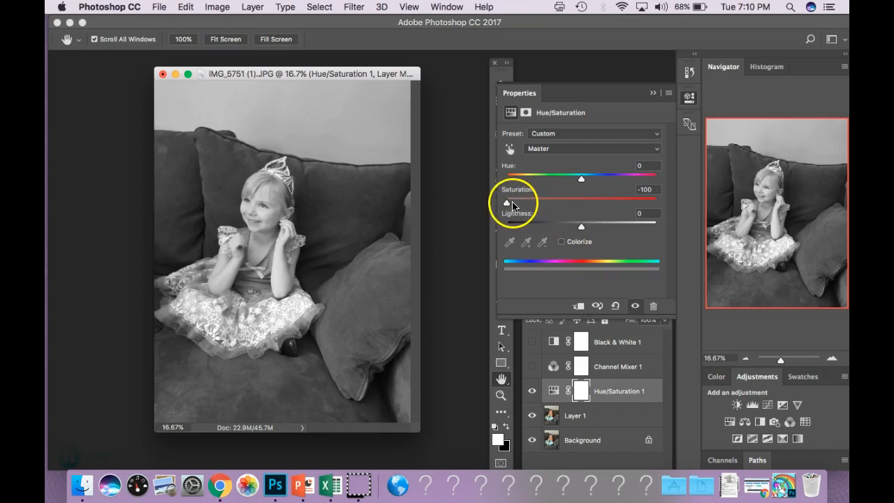
pyautogui.moveTo(547, 206); pyautogui.dragTo(502, 202)
pyautogui.moveTo(582, 227)
pyautogui.mouseDown()
pyautogui.moveTo(561, 233)
pyautogui.moveTo(583, 232)
pyautogui.mouseUp()
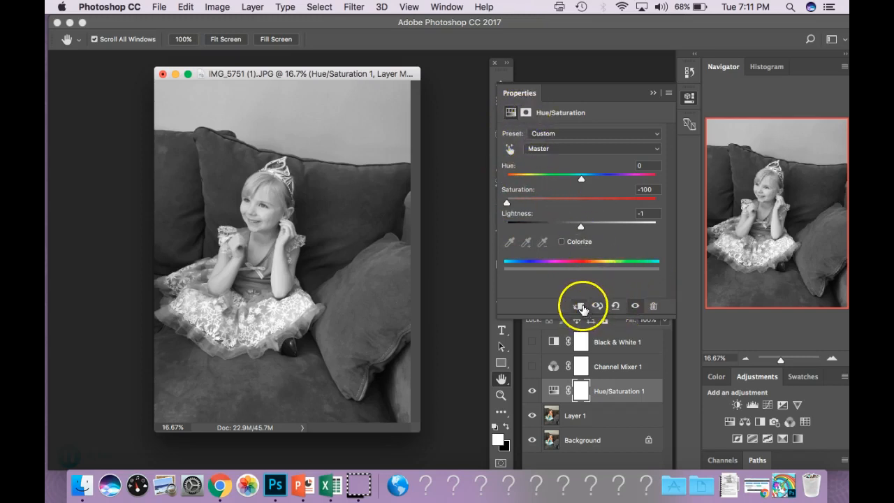
# Compare the Hue/Saturation result with the original image and collapse the Properties panel.
pyautogui.click(598, 309)
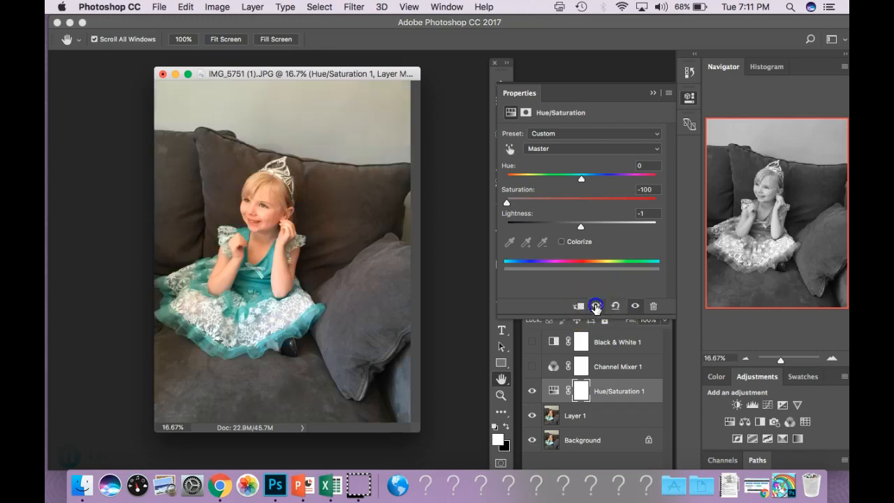
pyautogui.click(596, 308)
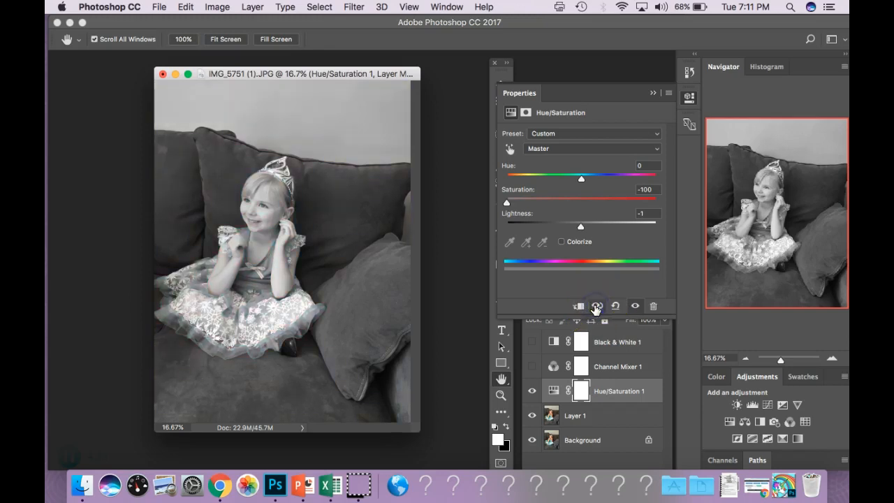
pyautogui.click(596, 308)
pyautogui.click(534, 366)
pyautogui.click(646, 152)
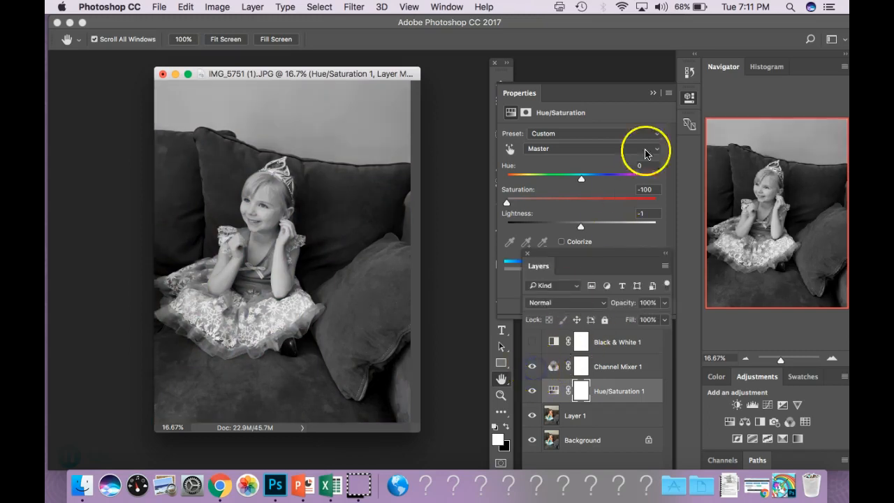
pyautogui.click(653, 92)
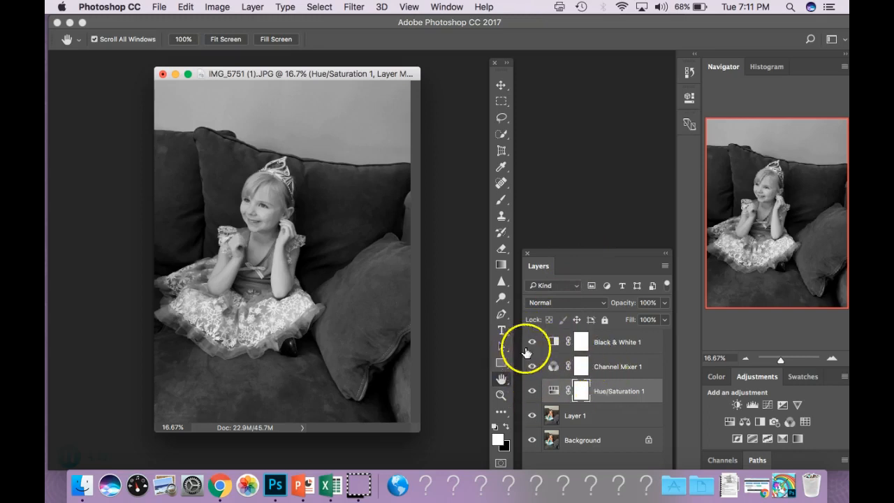
# Toggle the visibility of each adjustment layer to compare the three black-and-white conversions.
pyautogui.click(532, 385)
pyautogui.click(532, 342)
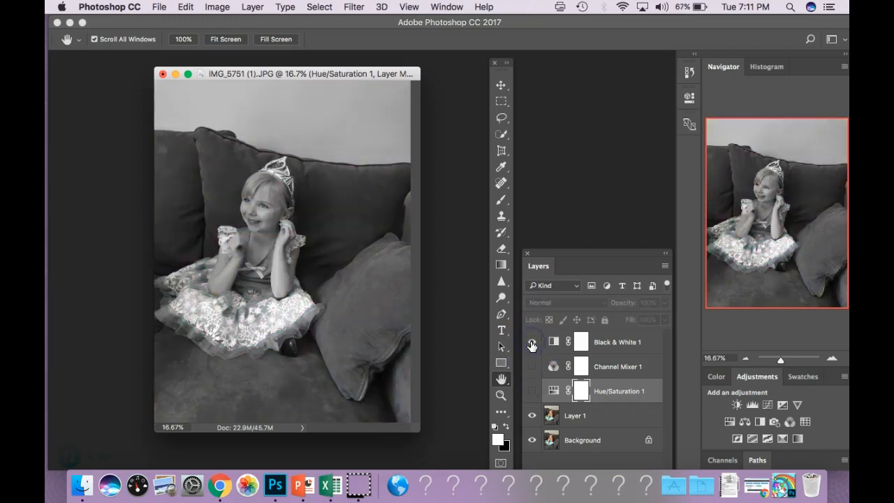
pyautogui.click(532, 343)
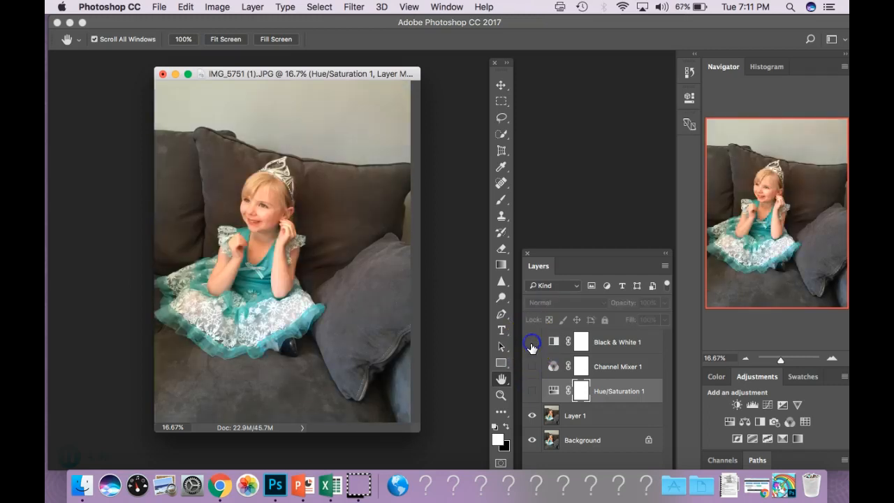
pyautogui.click(532, 367)
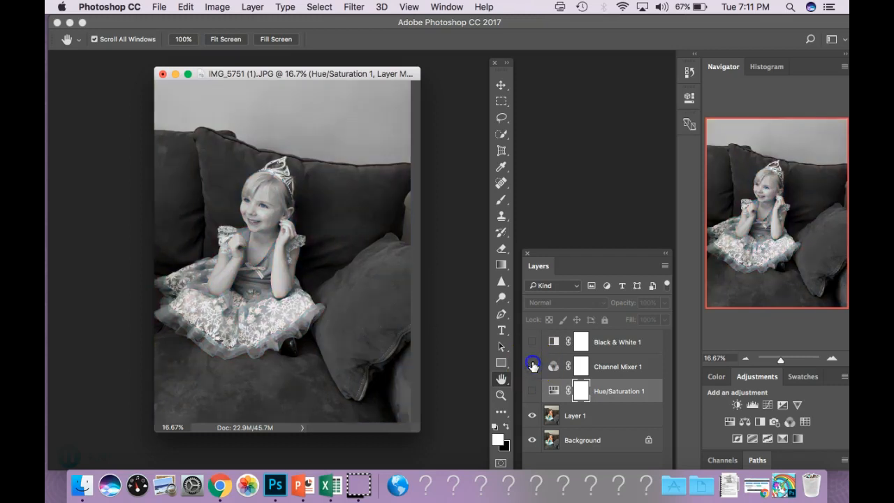
pyautogui.click(532, 367)
pyautogui.click(532, 391)
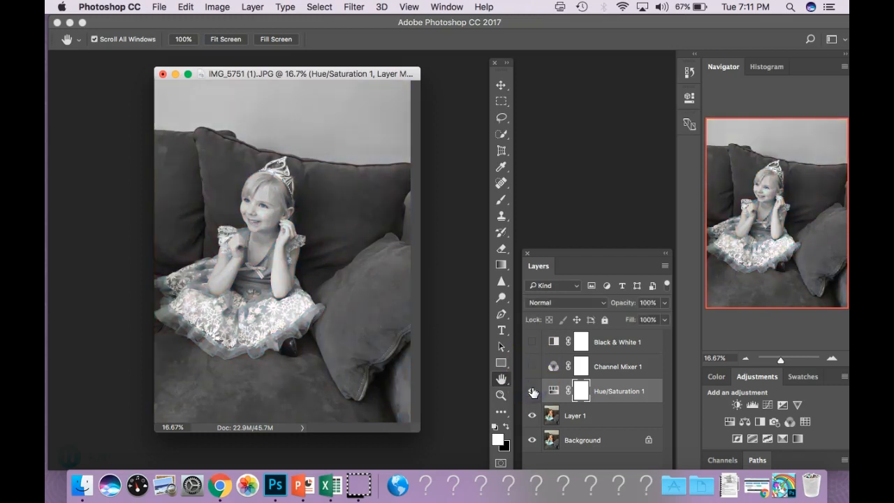
# Switch the Black & White, Channel Mixer and Hue/Saturation layers on and off in turn to compare their conversions again.
pyautogui.moveTo(532, 344); pyautogui.dragTo(532, 390)
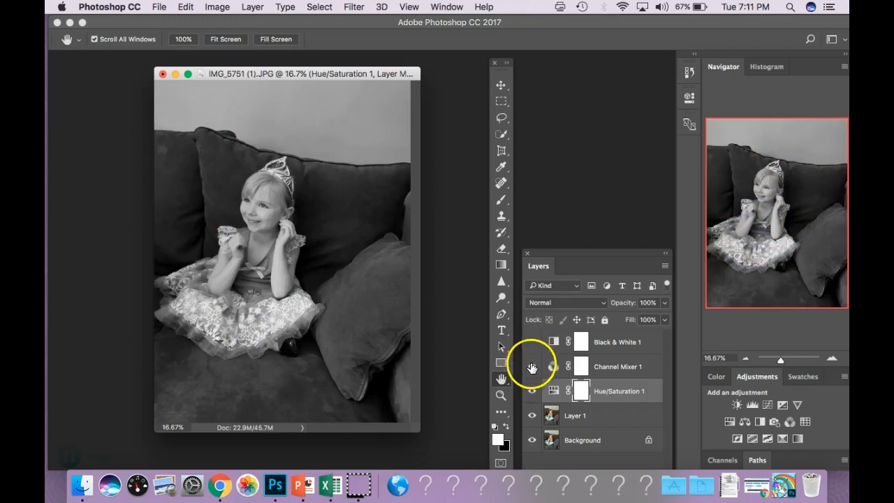
pyautogui.click(532, 367)
pyautogui.moveTo(532, 366); pyautogui.dragTo(532, 344)
pyautogui.click(533, 391)
pyautogui.click(532, 370)
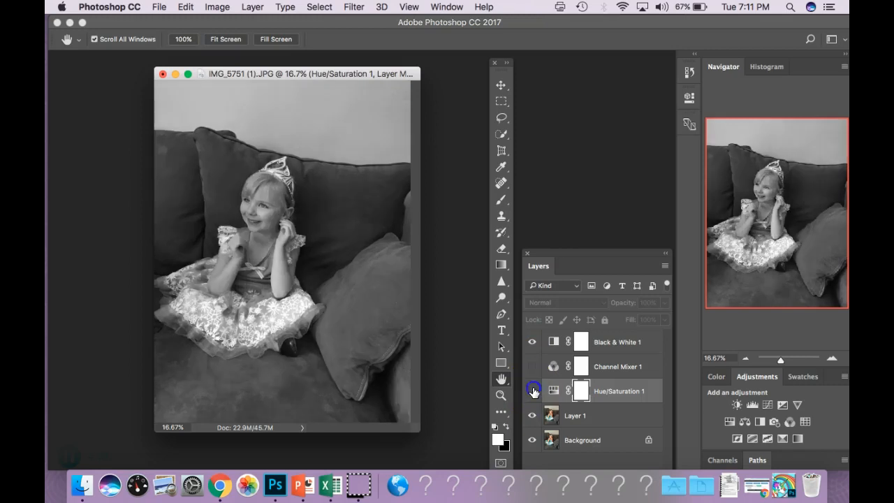
pyautogui.click(534, 390)
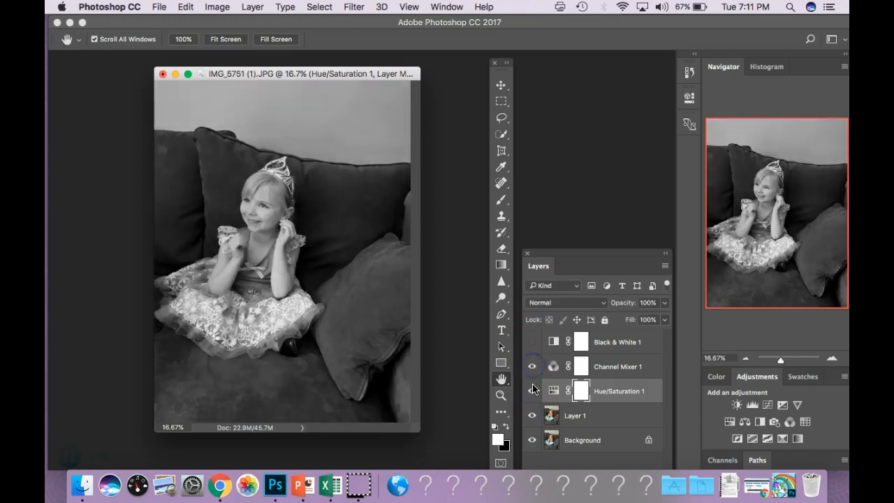
pyautogui.click(533, 382)
pyautogui.click(532, 391)
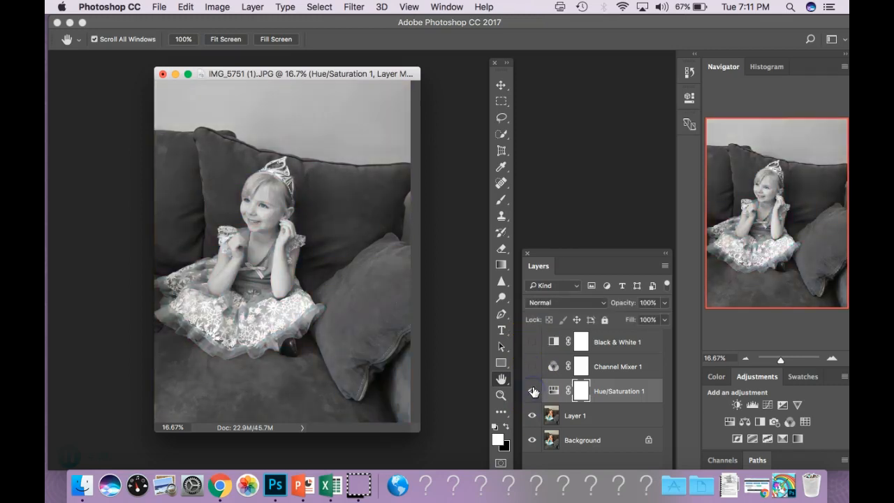
pyautogui.click(533, 391)
pyautogui.click(533, 367)
pyautogui.click(531, 365)
pyautogui.click(532, 345)
pyautogui.click(532, 345)
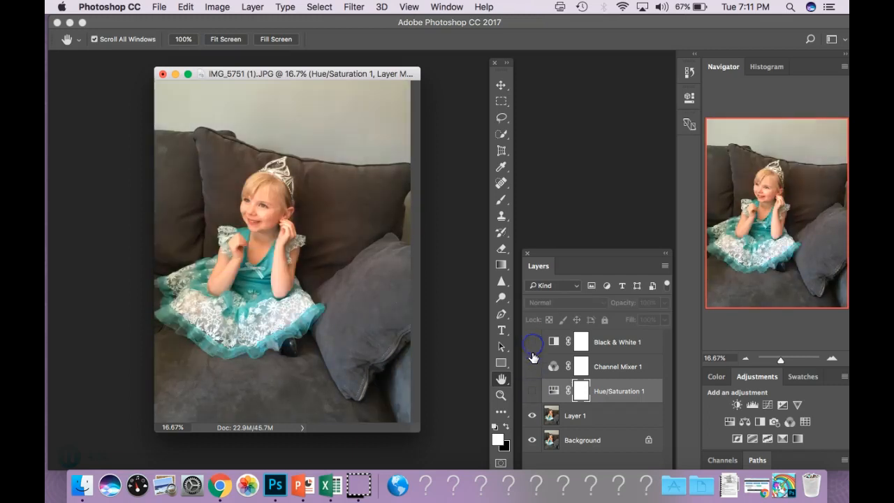
pyautogui.click(534, 367)
pyautogui.click(532, 393)
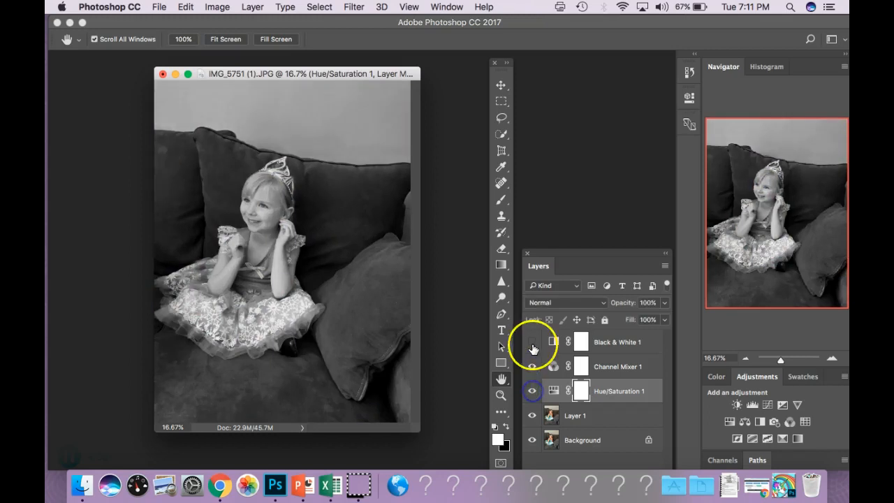
pyautogui.click(532, 387)
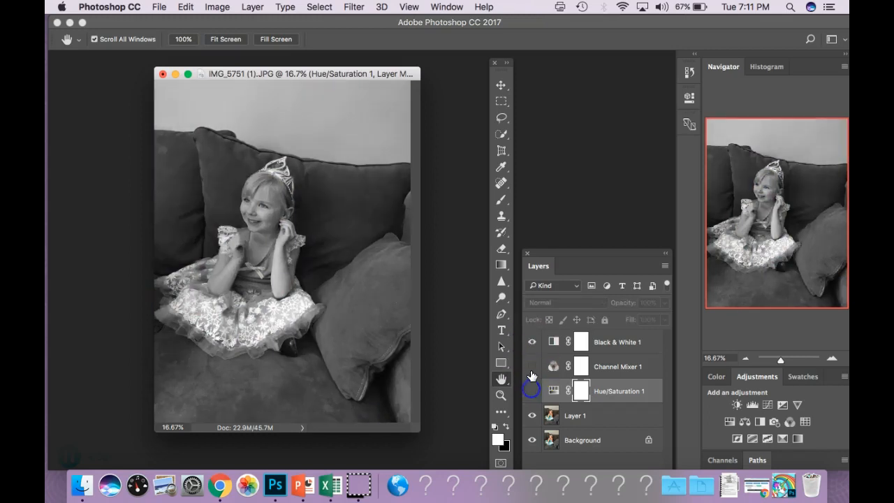
pyautogui.click(532, 391)
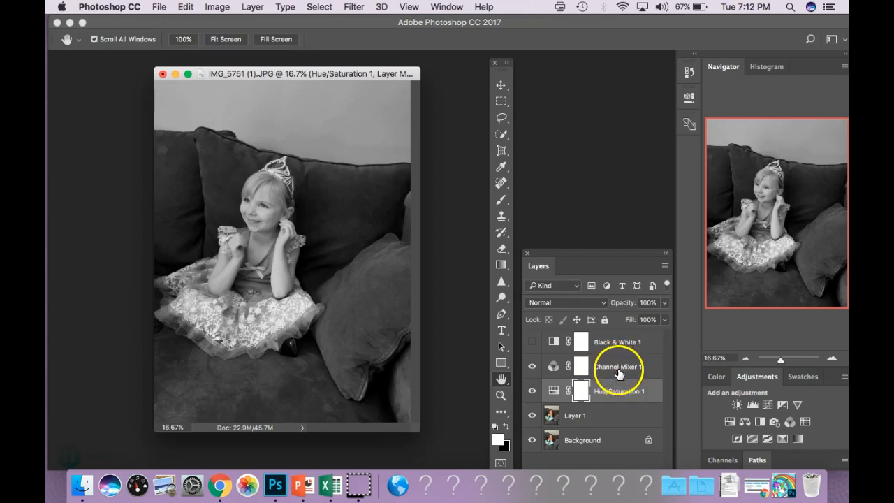
# Select the layers in turn and move the Layers panel up to the top of the workspace.
pyautogui.click(589, 418)
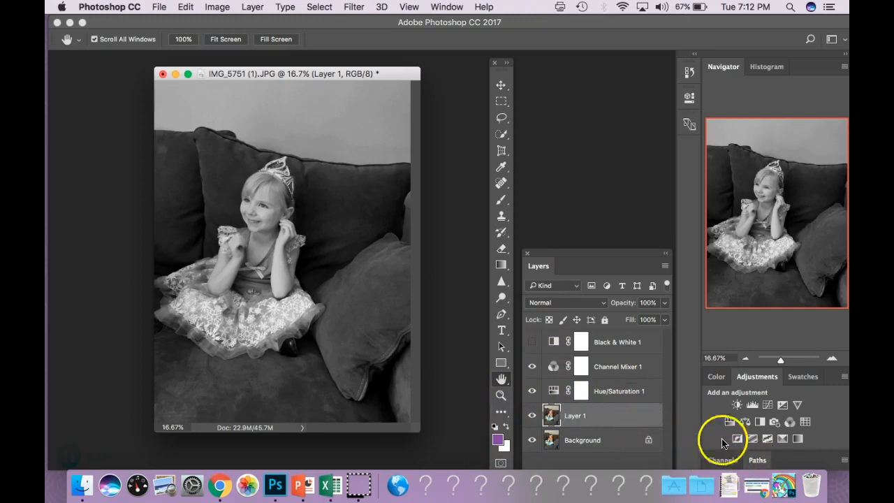
pyautogui.click(595, 341)
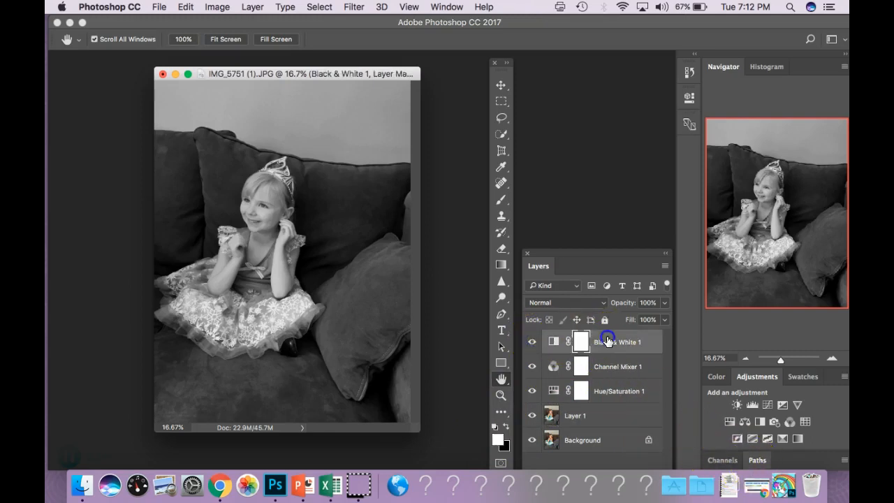
pyautogui.moveTo(601, 254); pyautogui.dragTo(605, 136)
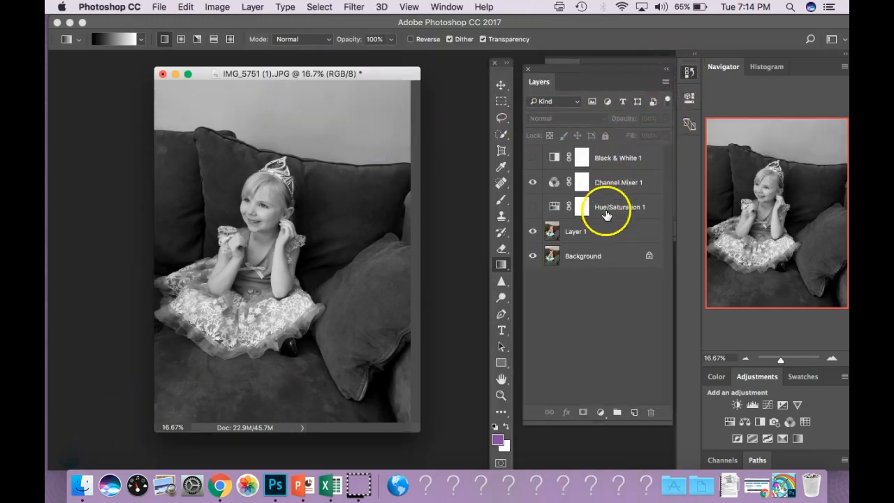
# Select the Channel Mixer 1 layer and add an extra mask to it.
pyautogui.doubleClick(613, 182)
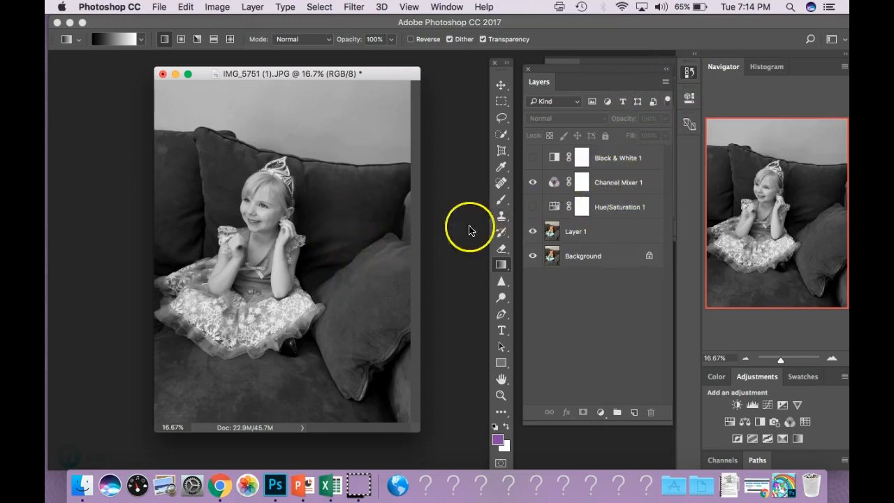
pyautogui.click(621, 183)
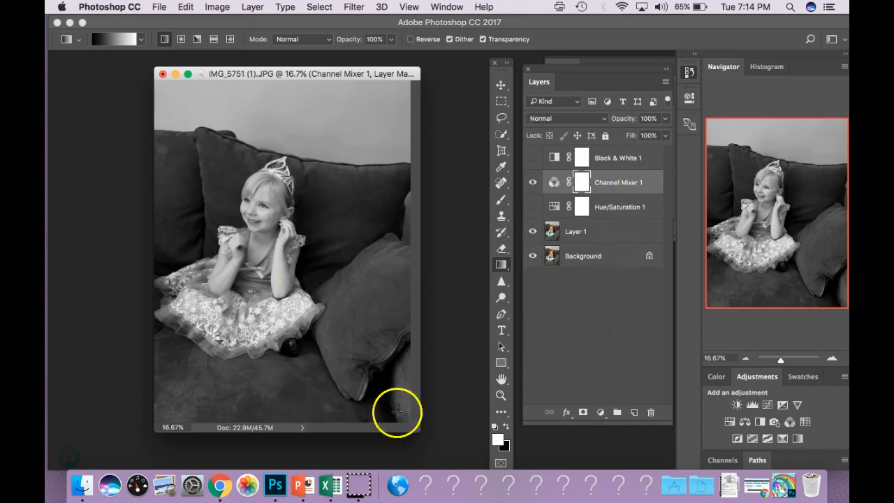
pyautogui.click(584, 413)
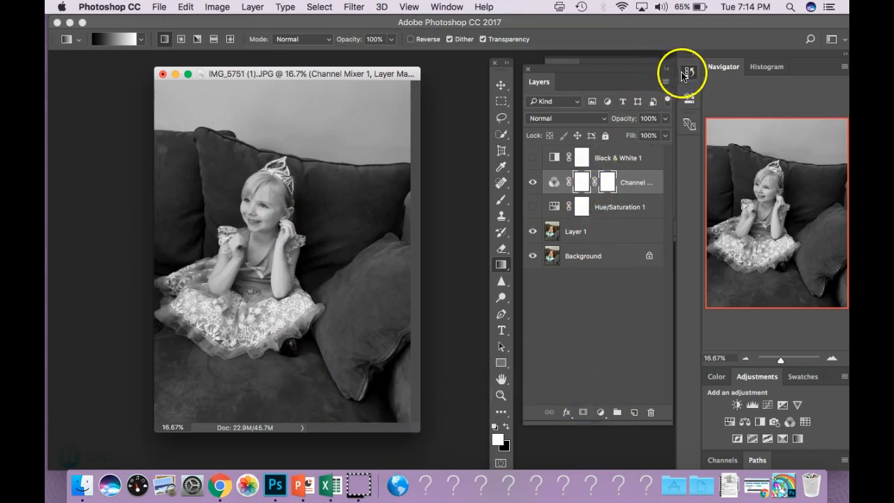
# Dock the History panel beside the Layers panel and shorten the panel group.
pyautogui.moveTo(626, 73)
pyautogui.mouseDown()
pyautogui.moveTo(528, 87)
pyautogui.moveTo(530, 78)
pyautogui.moveTo(589, 83)
pyautogui.moveTo(619, 69)
pyautogui.mouseUp()
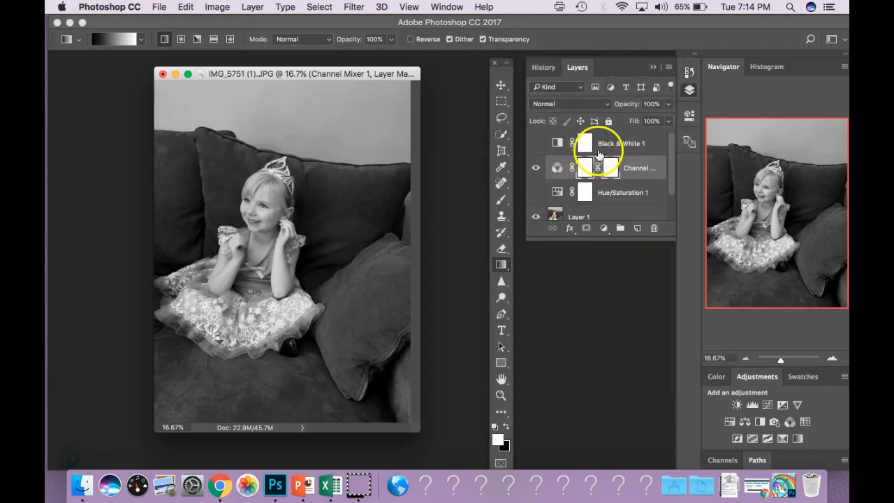
pyautogui.moveTo(605, 239); pyautogui.dragTo(605, 353)
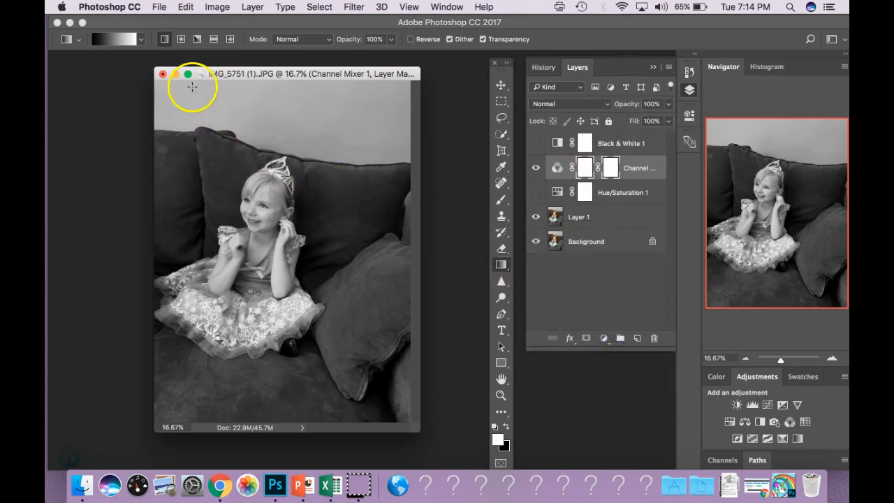
# Try linear and radial gradients on the Channel Mixer's added mask to fade the effect toward the girl.
pyautogui.moveTo(191, 88); pyautogui.dragTo(284, 283)
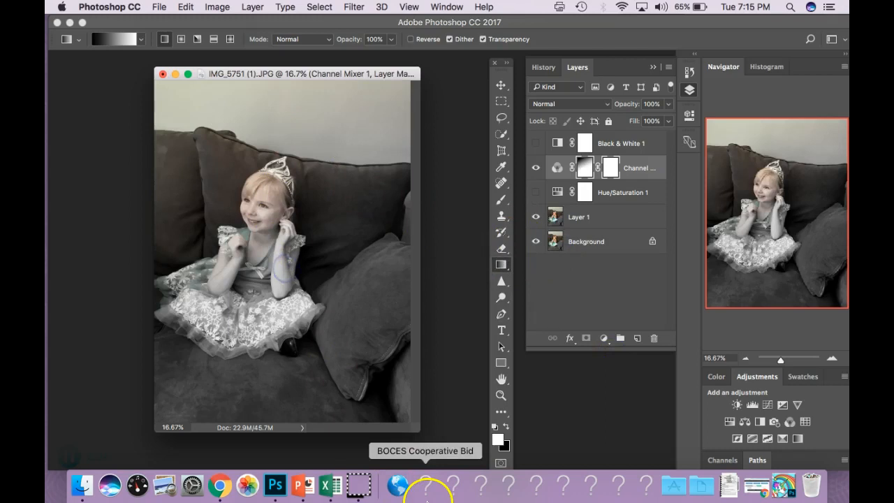
pyautogui.moveTo(285, 89); pyautogui.dragTo(288, 261)
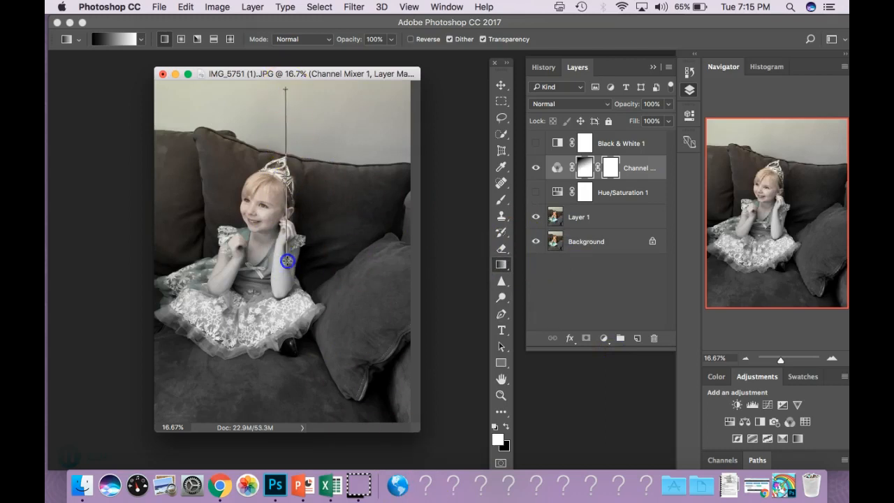
pyautogui.moveTo(286, 297); pyautogui.dragTo(286, 297)
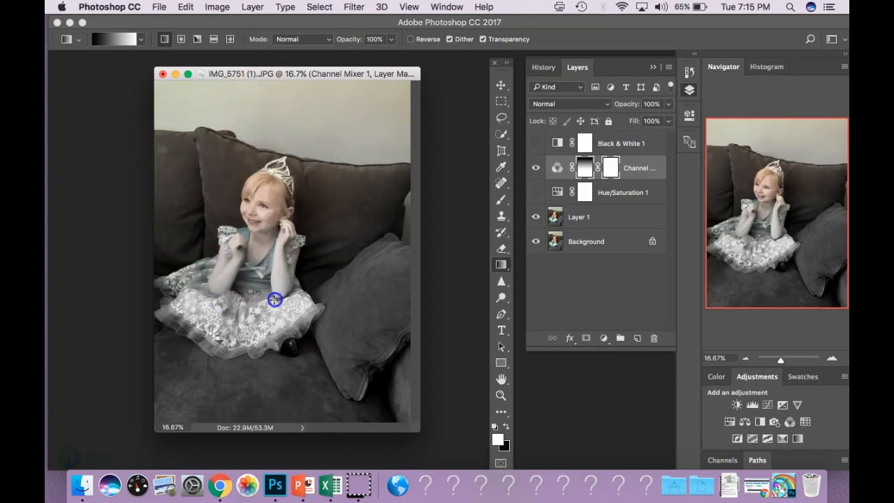
pyautogui.click(181, 41)
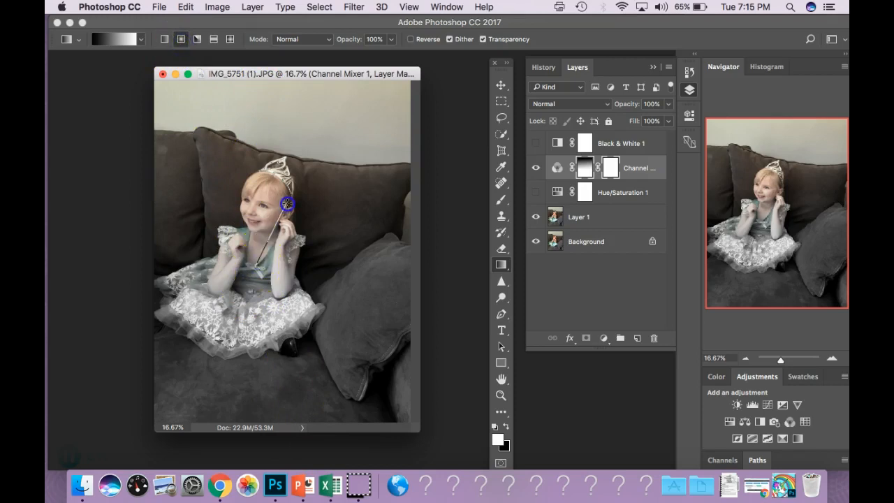
pyautogui.moveTo(272, 286); pyautogui.dragTo(274, 289)
pyautogui.moveTo(318, 150); pyautogui.dragTo(301, 327)
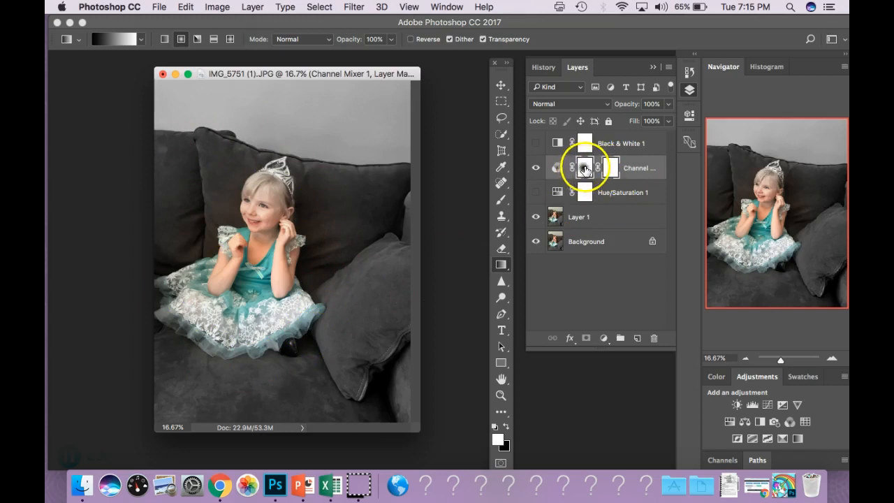
pyautogui.click(612, 168)
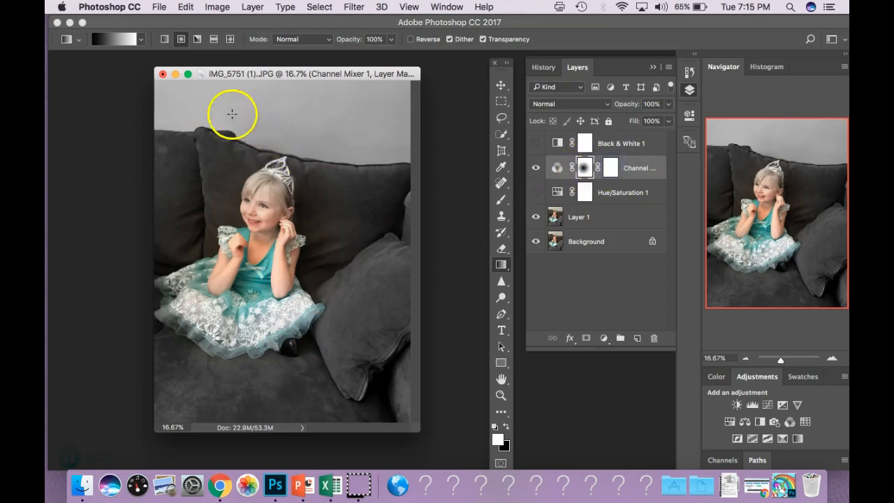
pyautogui.click(165, 39)
pyautogui.moveTo(222, 144); pyautogui.dragTo(334, 303)
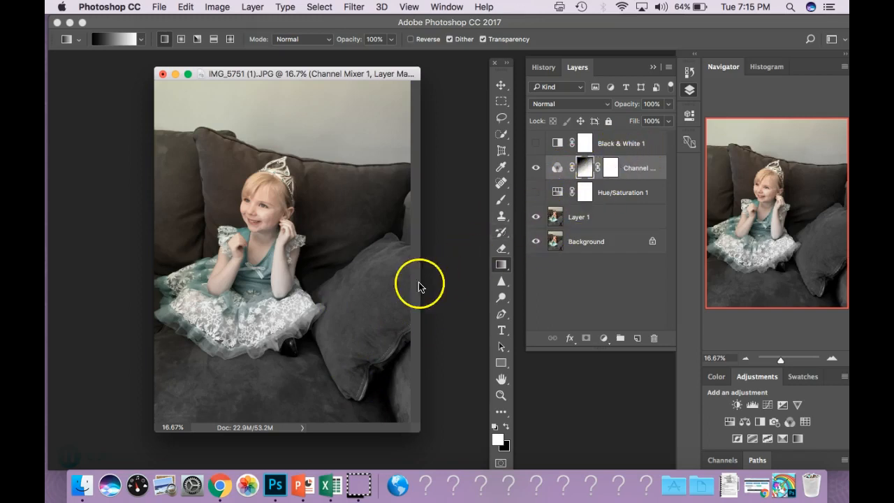
# Revert the history to the Modify Hue/Saturation Layer state, removing the added mask and gradients.
pyautogui.click(689, 72)
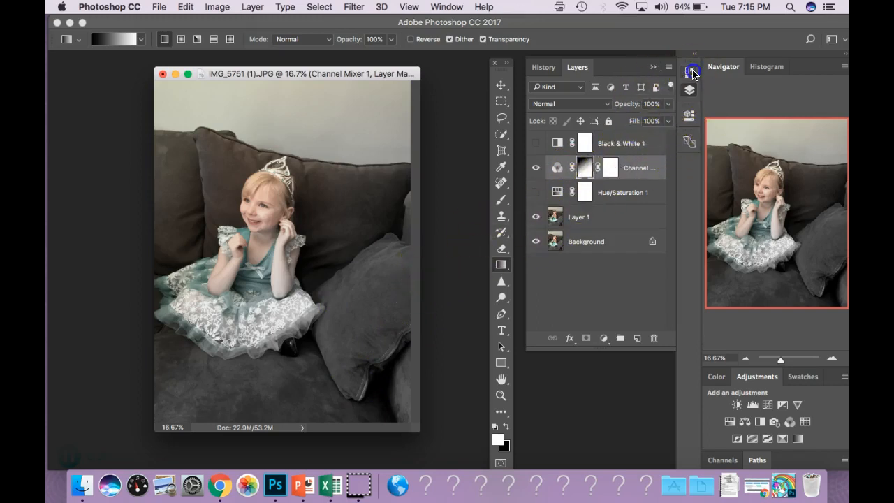
pyautogui.click(591, 226)
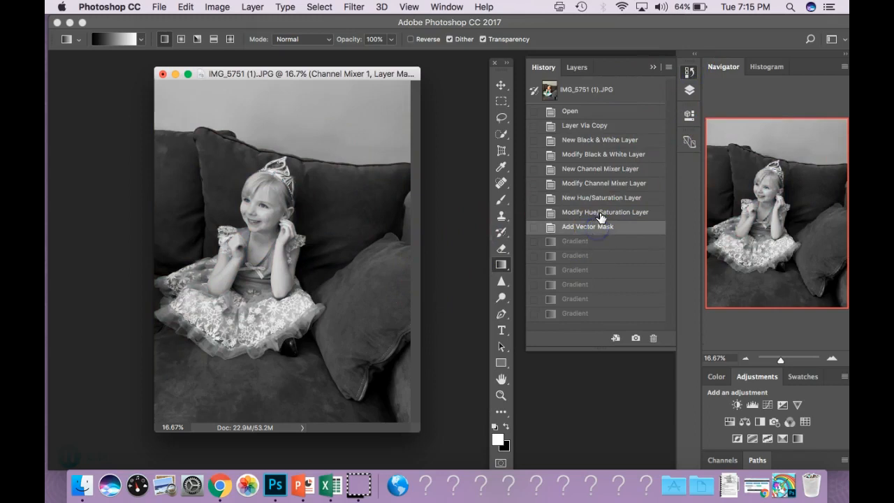
pyautogui.click(601, 213)
# Draw a linear gradient on the Channel Mixer 1 mask from the top of the photo down to the girl's chest.
pyautogui.click(577, 67)
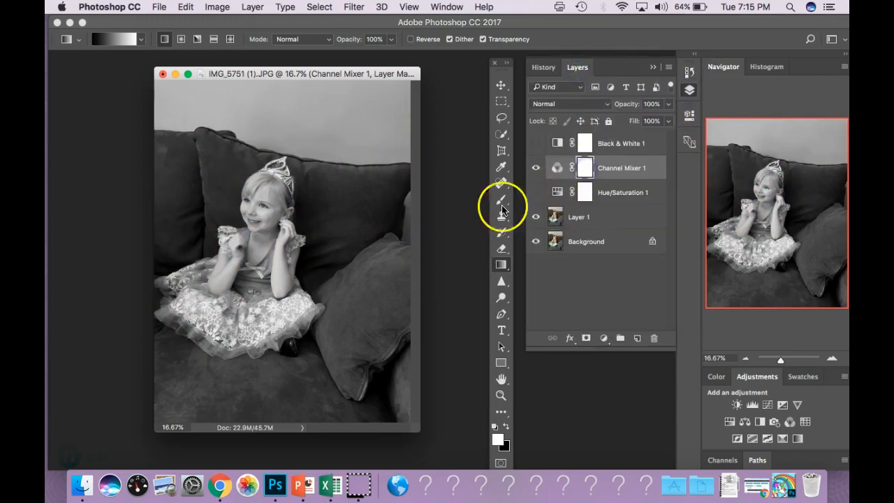
pyautogui.moveTo(226, 119); pyautogui.dragTo(292, 257)
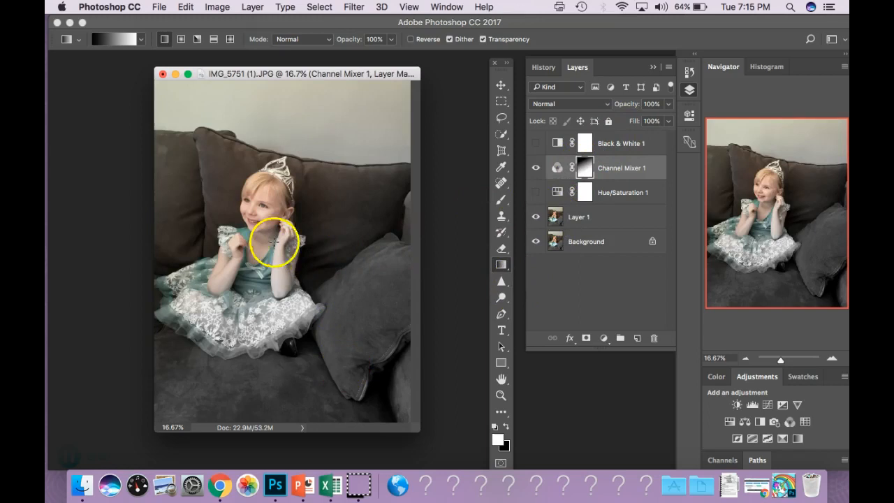
# Switch to the Brush tool with black as foreground and paint on the Channel Mixer mask near the dress hem.
pyautogui.click(501, 204)
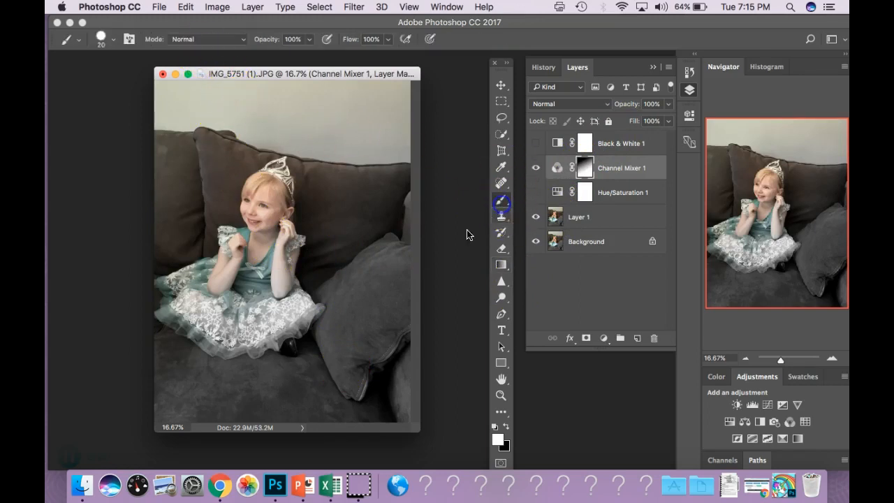
pyautogui.click(506, 427)
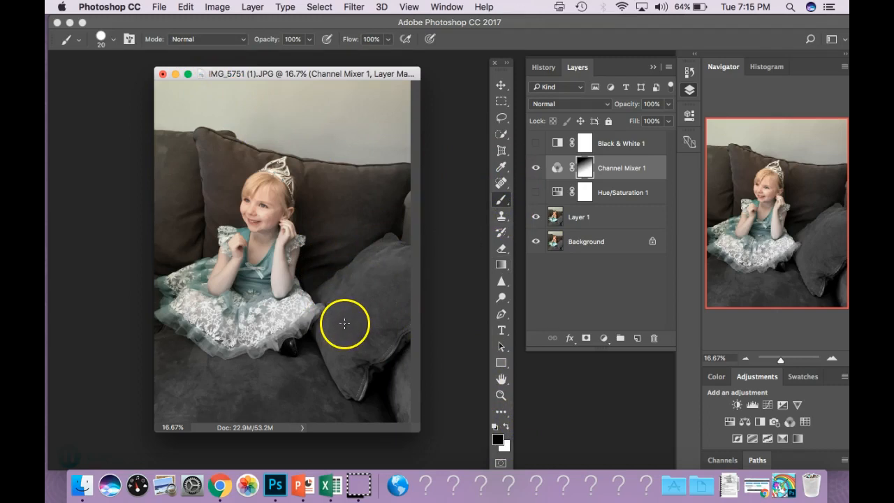
pyautogui.moveTo(364, 304); pyautogui.dragTo(368, 305)
pyautogui.moveTo(274, 327)
pyautogui.mouseDown()
pyautogui.moveTo(265, 324)
pyautogui.moveTo(299, 335)
pyautogui.mouseUp()
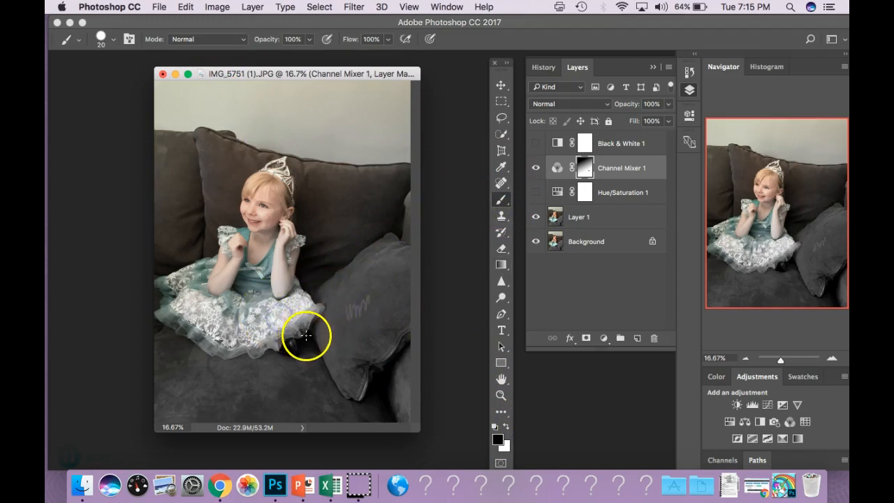
# Enlarge the brush to 60 px and paint over the dress to restore its teal color.
pyautogui.press(']')
pyautogui.press(']')
pyautogui.press(']')
pyautogui.click(287, 319)
pyautogui.moveTo(269, 286); pyautogui.dragTo(256, 287)
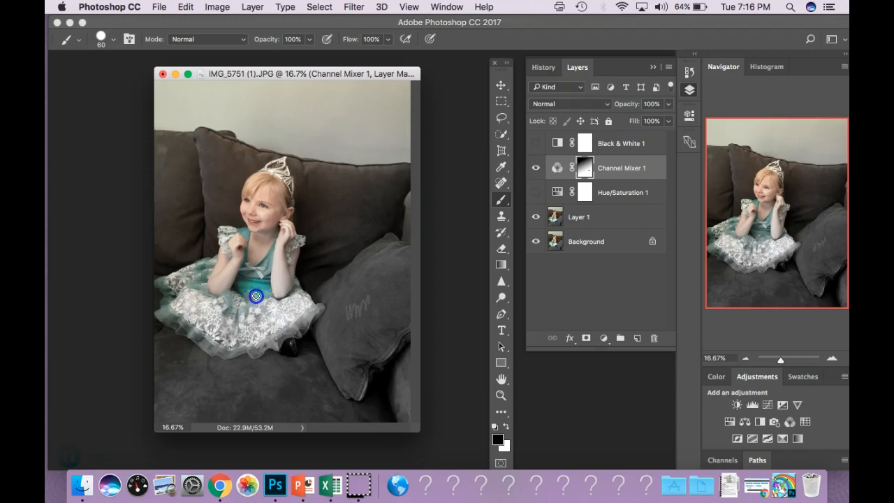
pyautogui.moveTo(267, 280); pyautogui.dragTo(209, 260)
pyautogui.click(198, 281)
pyautogui.moveTo(198, 281)
pyautogui.mouseDown()
pyautogui.moveTo(163, 288)
pyautogui.moveTo(165, 306)
pyautogui.mouseUp()
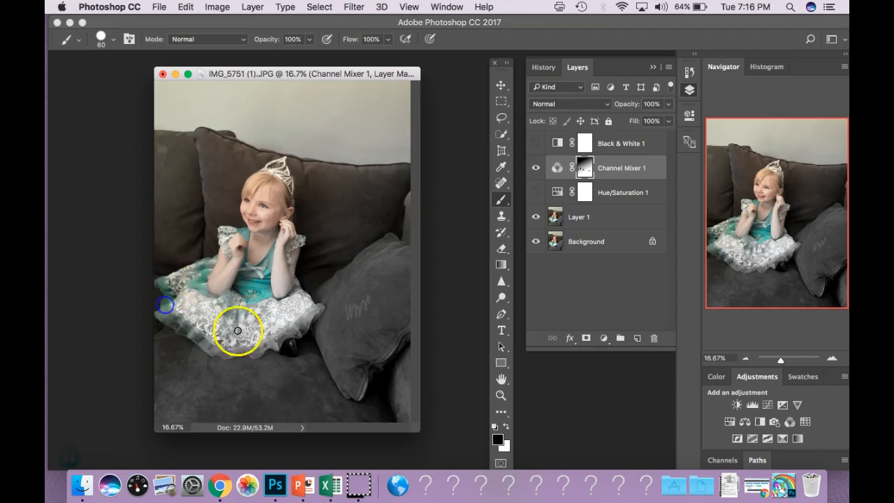